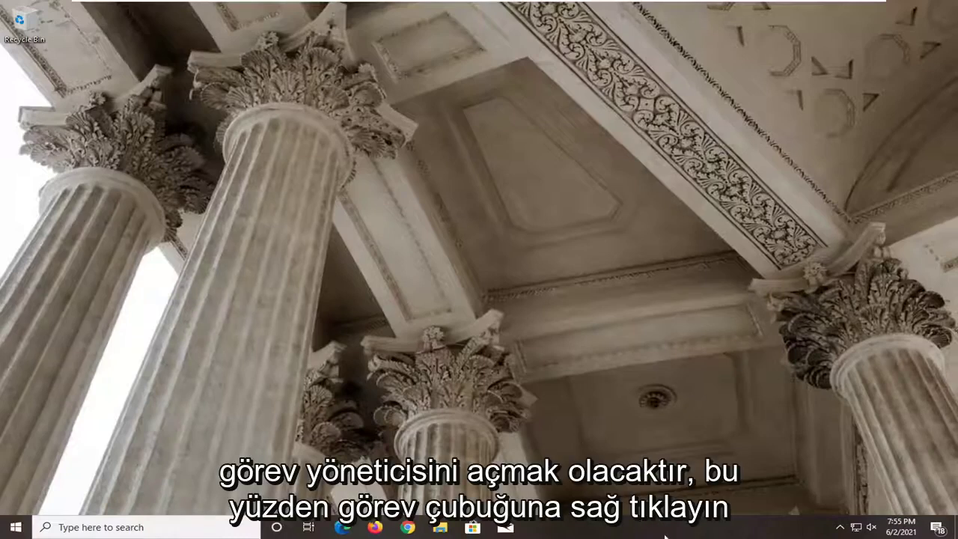
Step: Open Task Manager from the taskbar menu on its Startup tab and reposition the window
right_click(656, 534)
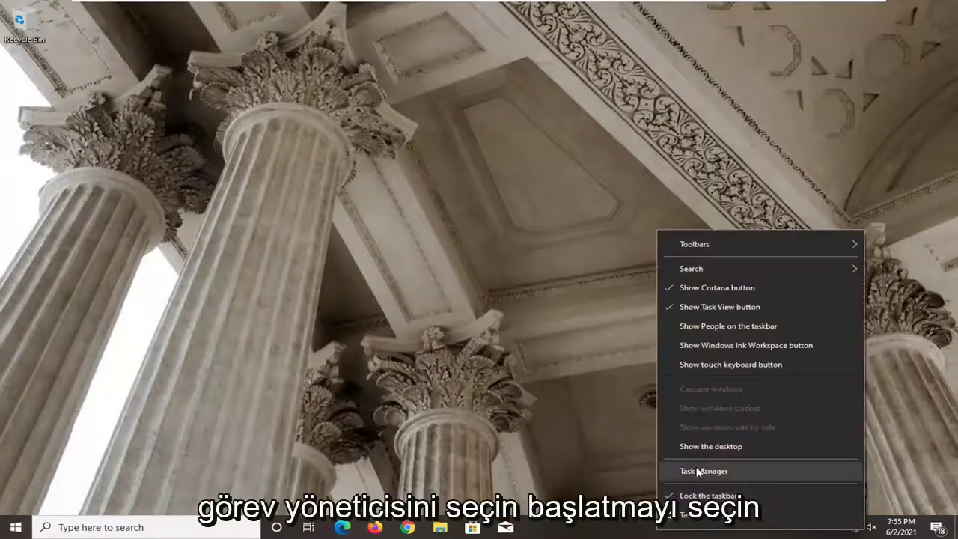
left_click(697, 469)
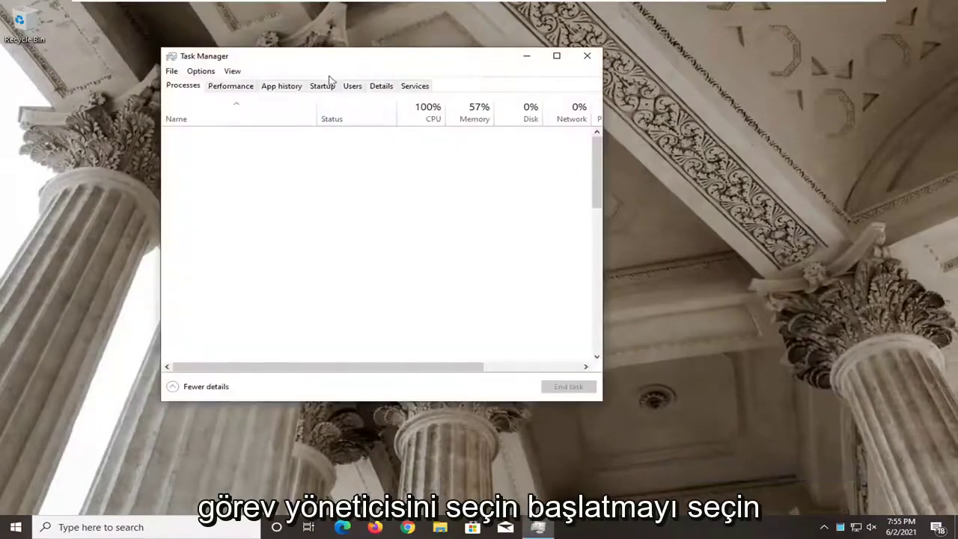
left_click(323, 85)
left_click_drag(327, 63, 413, 77)
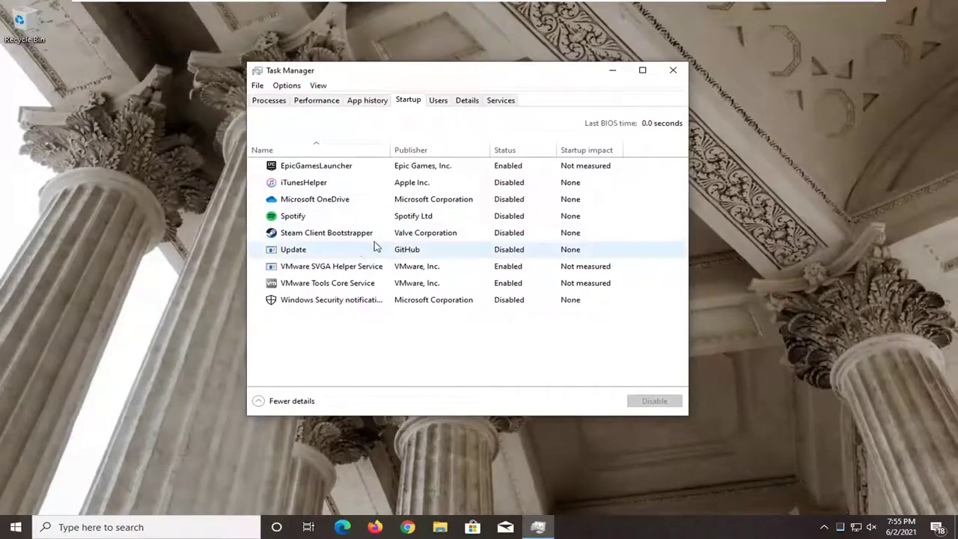
Step: Check Spotify's startup entry and confirm it is already Disabled, leaving it unchanged
left_click(320, 219)
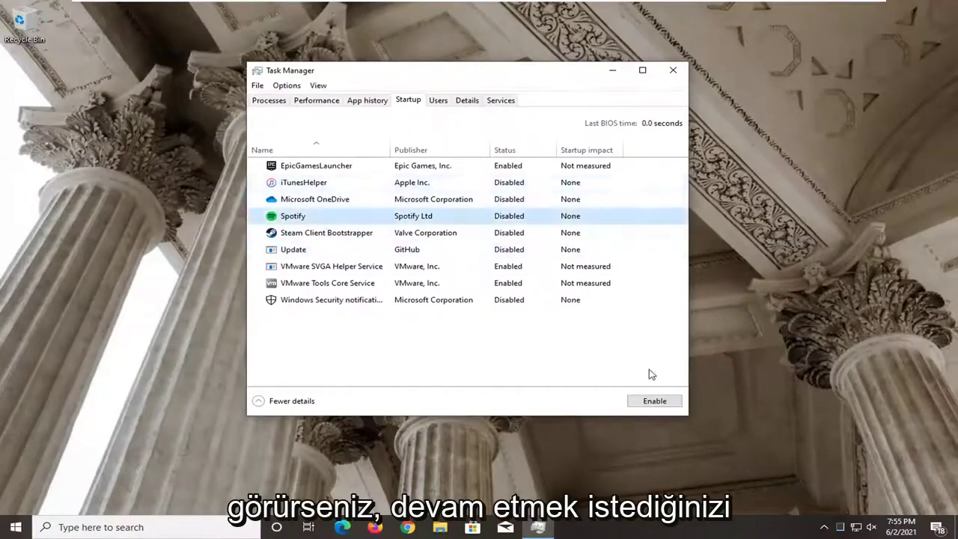
right_click(309, 217)
left_click(338, 252)
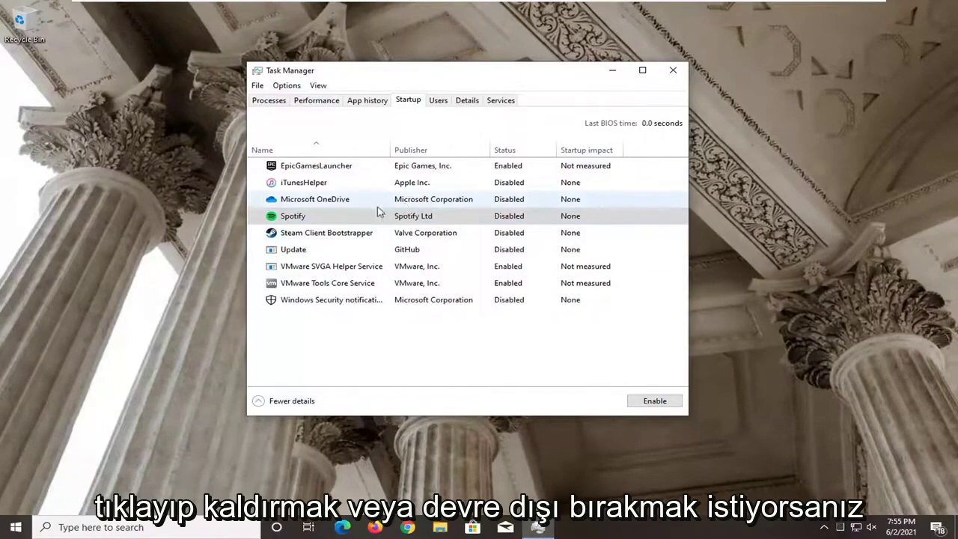
Step: Close Task Manager and launch Control Panel by searching 'control panel' in Start
left_click(662, 74)
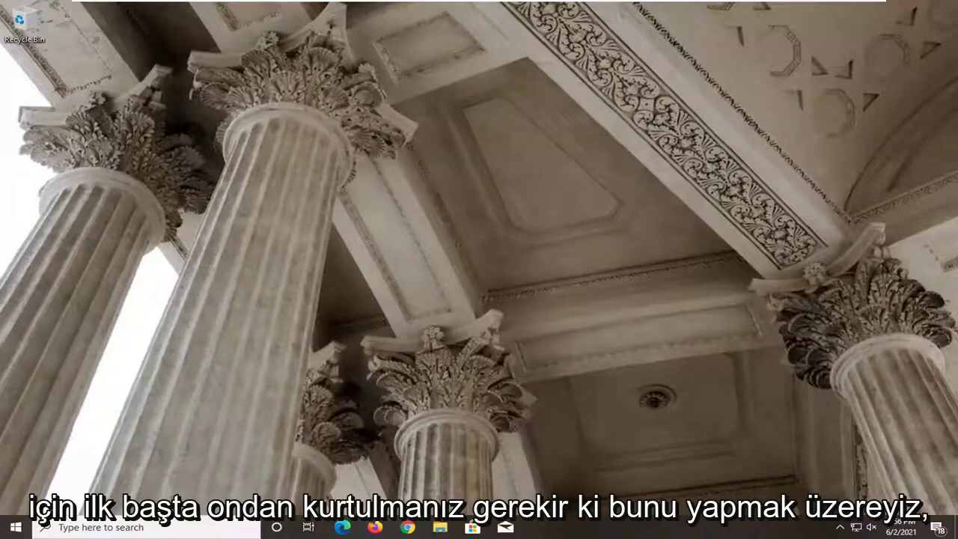
left_click(4, 529)
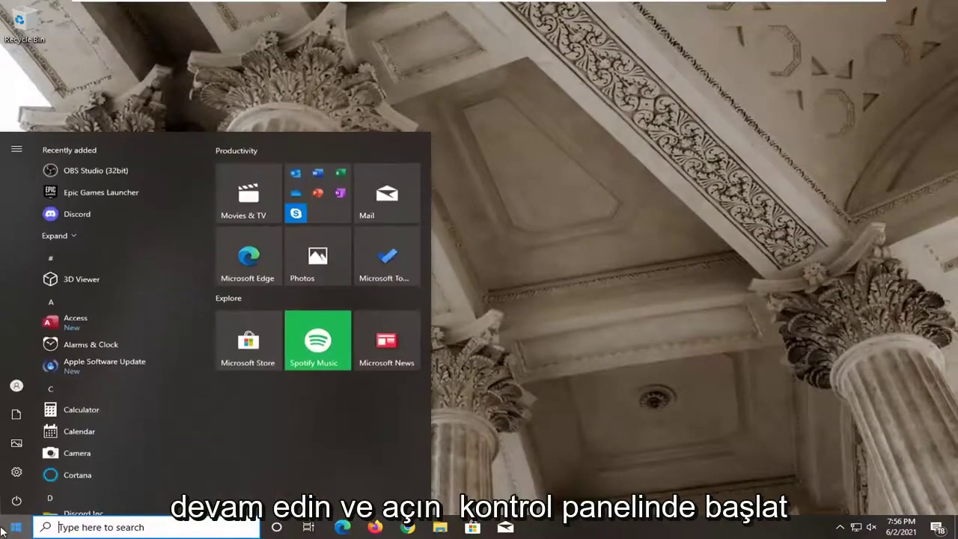
type("dontrol p")
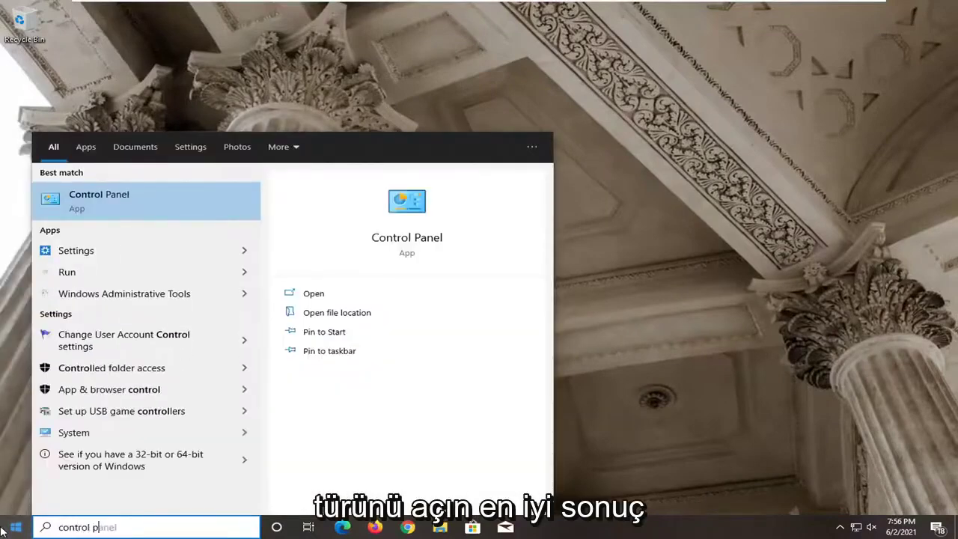
type("anel")
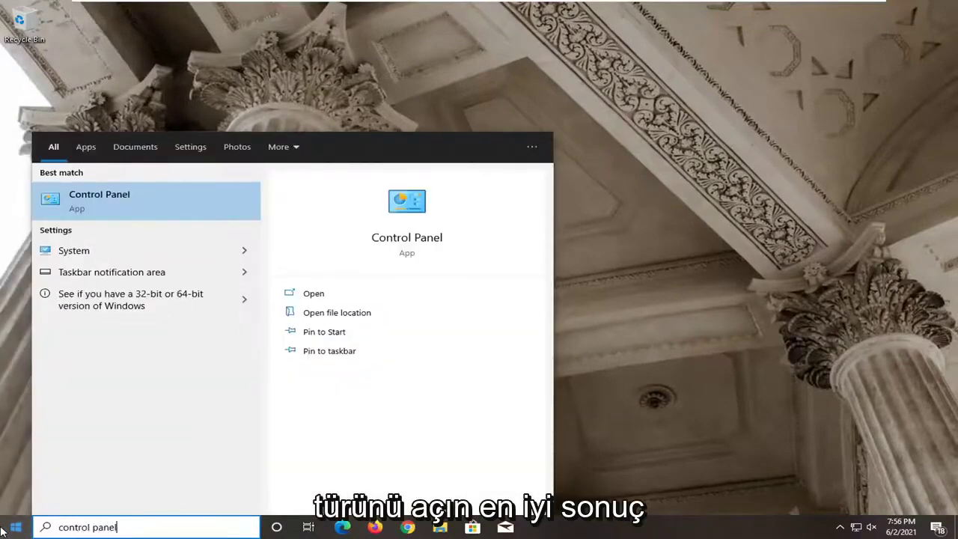
left_click(146, 193)
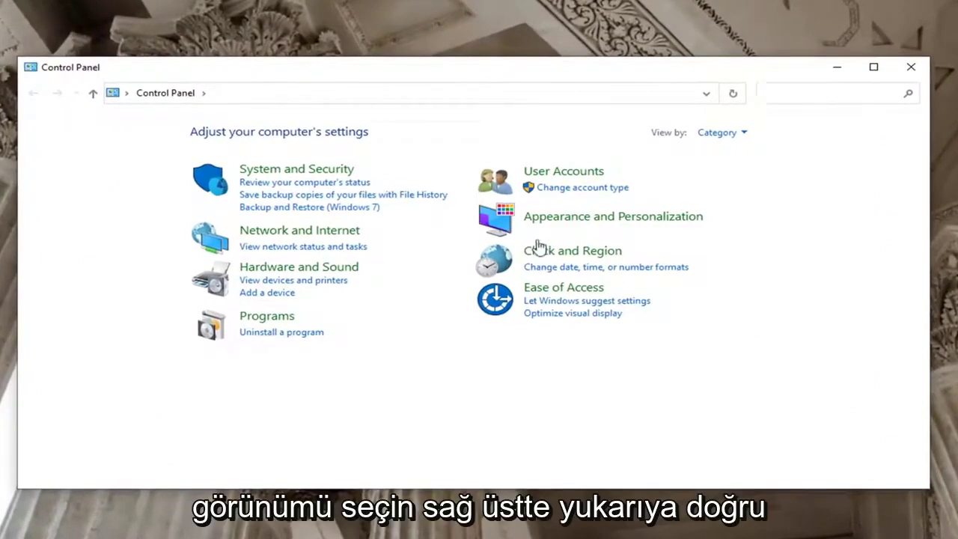
Step: View Control Panel as Large icons, browse Programs and Features (Office 2019, Epic Online Services), then close it
left_click(733, 139)
left_click(731, 173)
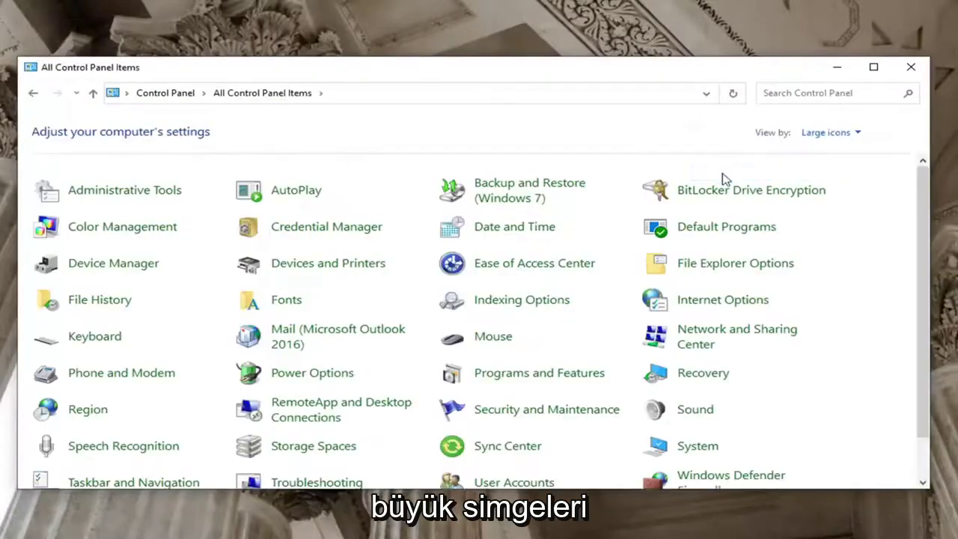
left_click(519, 375)
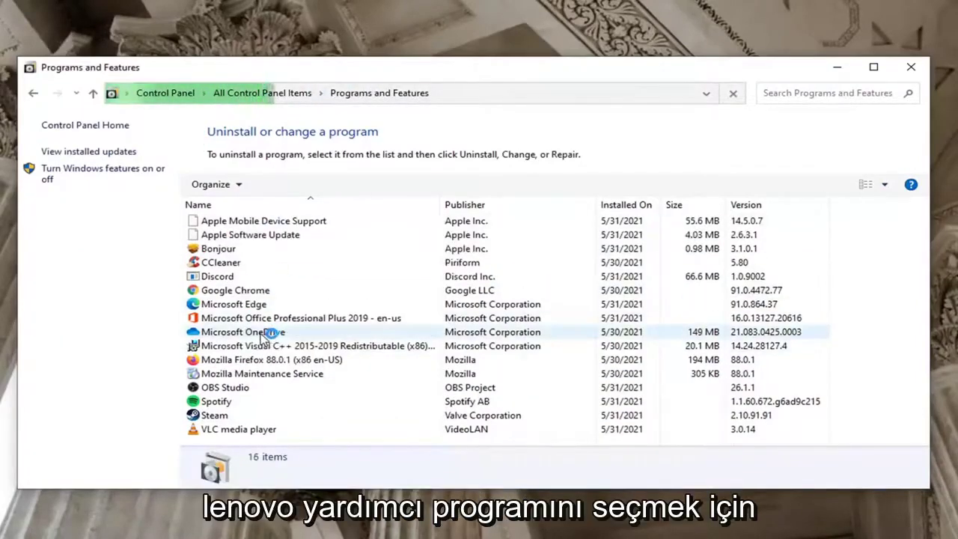
left_click(258, 333)
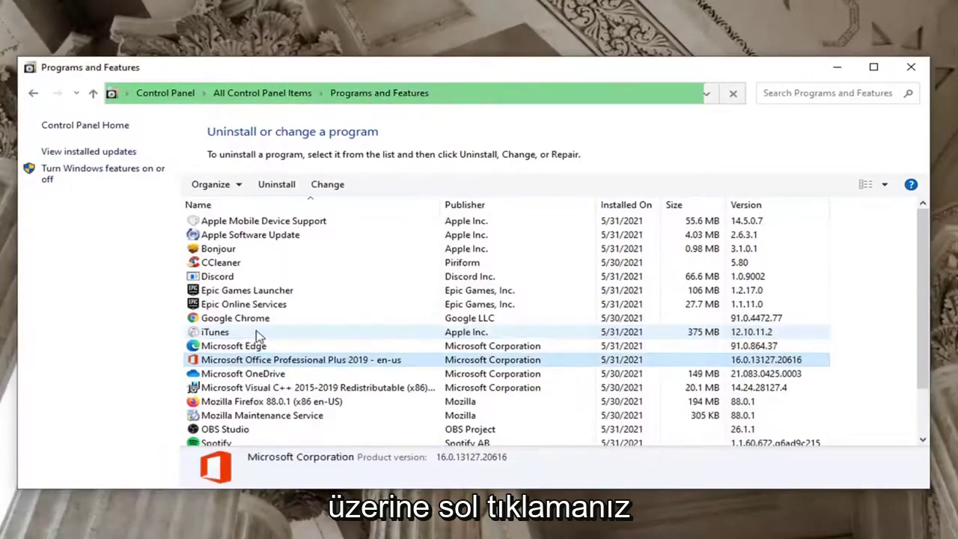
left_click(247, 304)
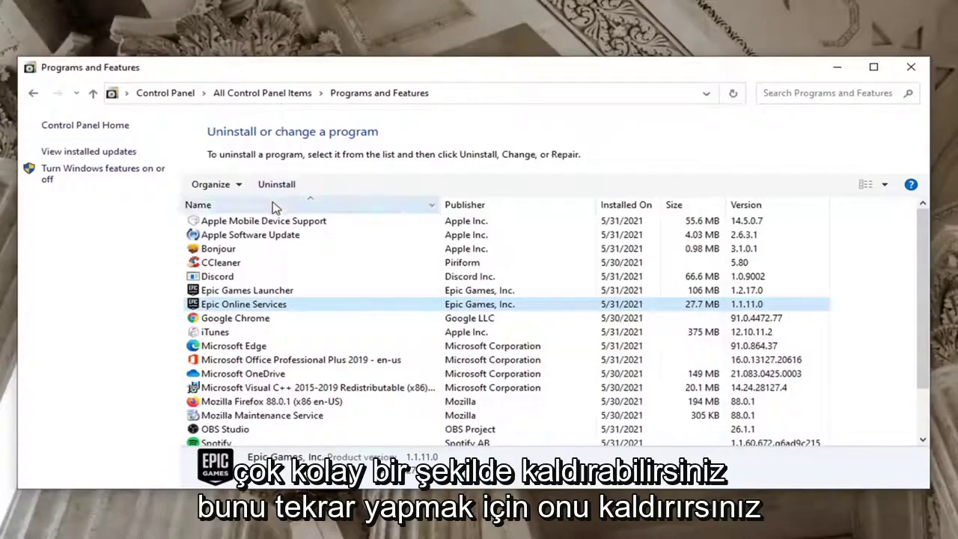
left_click(912, 69)
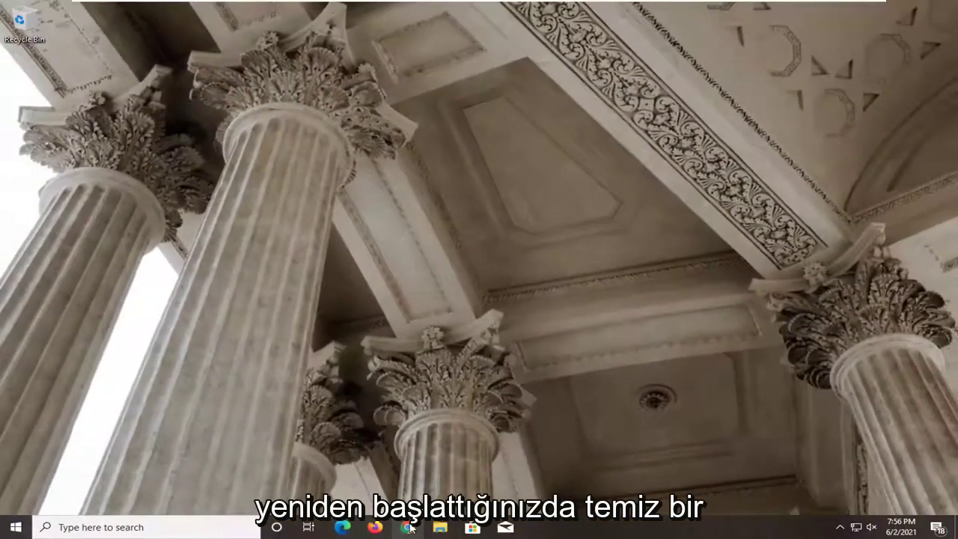
Step: Launch Chrome maximized and load the pasted Lenovo support URL for Lenovo Utility 3.0.0.22 (64-bit)
left_click(408, 526)
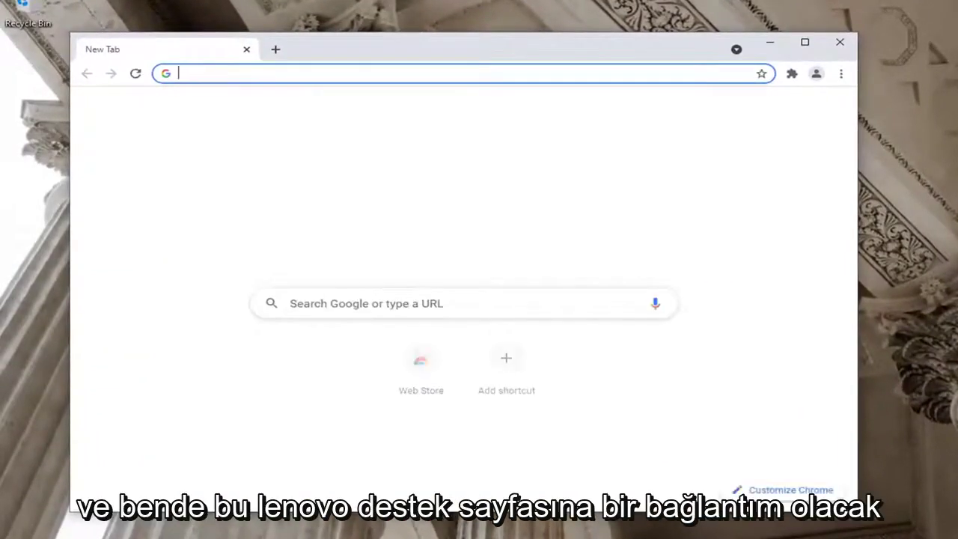
left_click(804, 42)
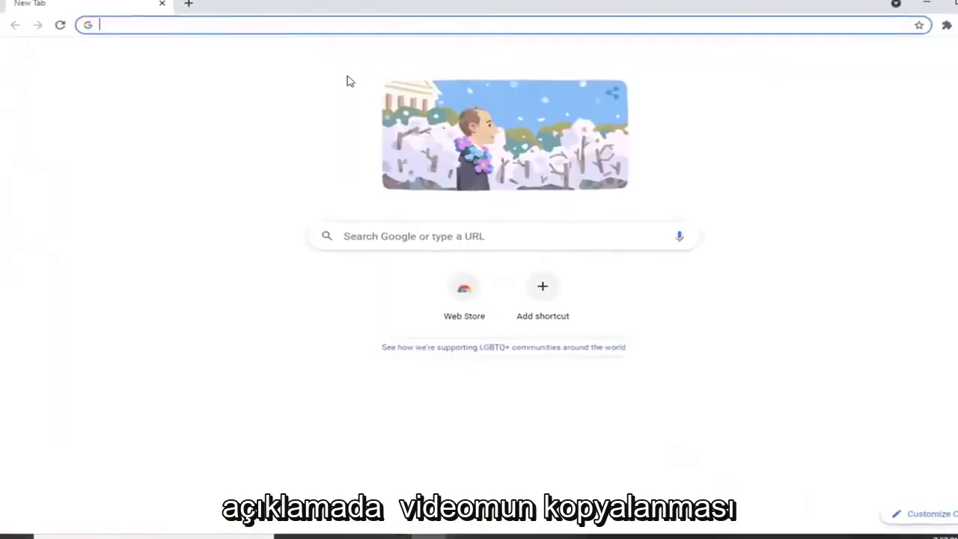
left_click(236, 30)
right_click(236, 31)
left_click(265, 116)
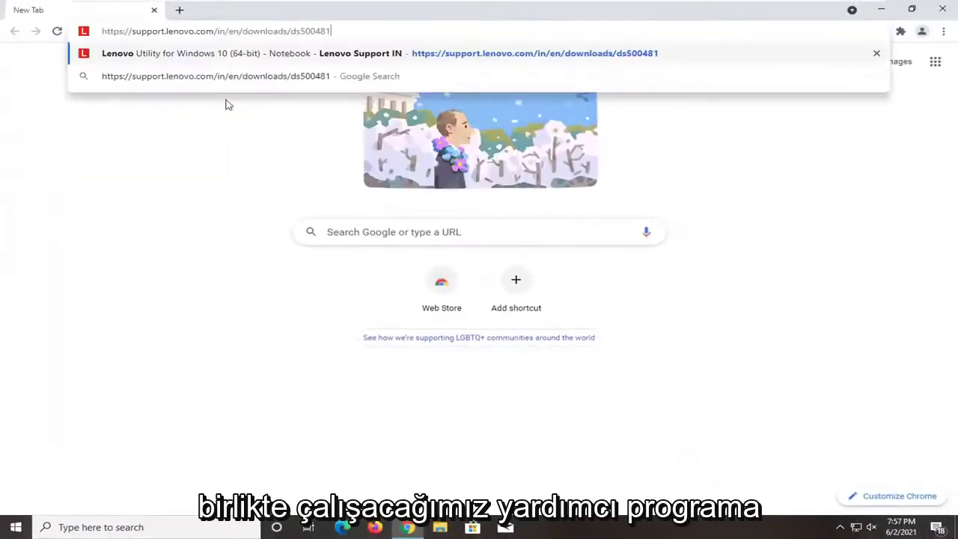
key("Return")
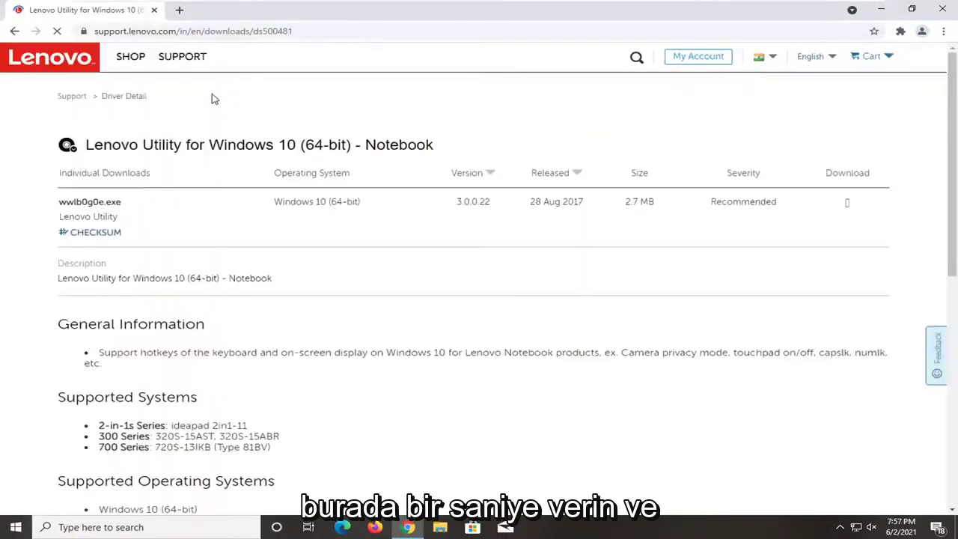
scroll(281, 258, "down", 1)
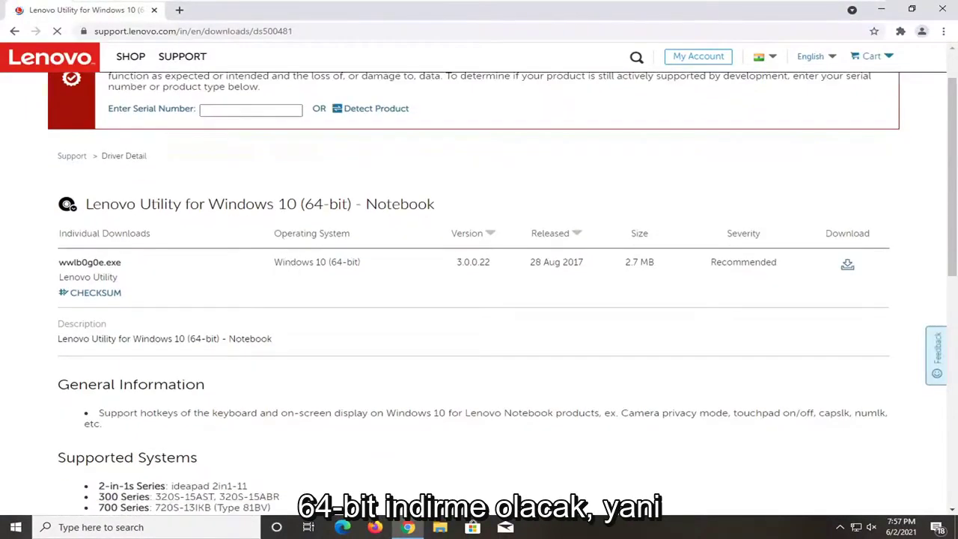
scroll(203, 334, "down", 3)
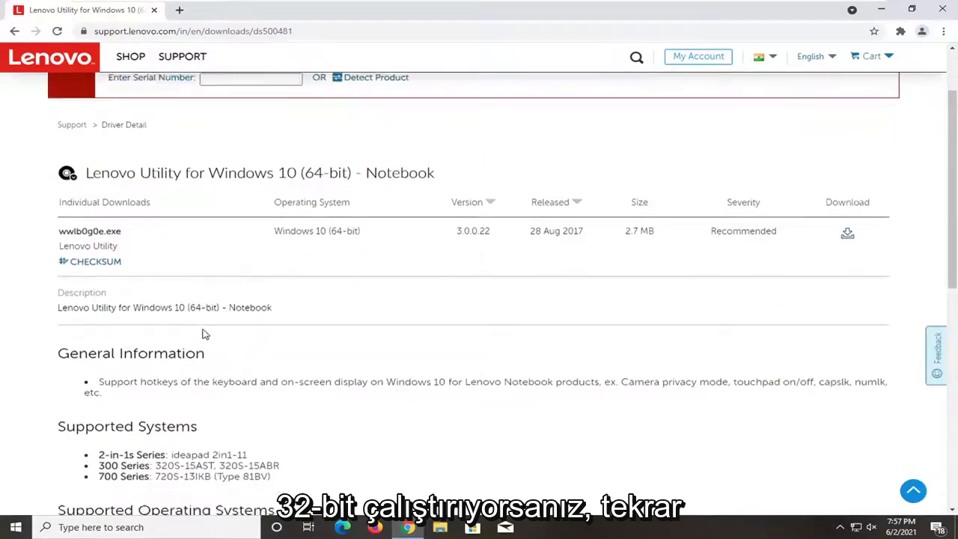
scroll(401, 296, "up", 4)
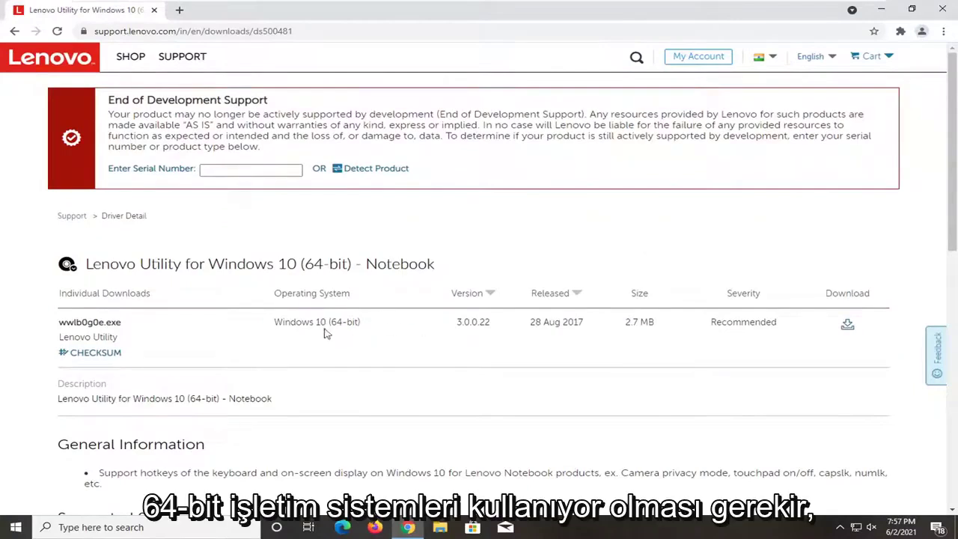
Step: Download the 2.7 MB Lenovo Utility installer, run it and approve the UAC prompt
left_click(849, 324)
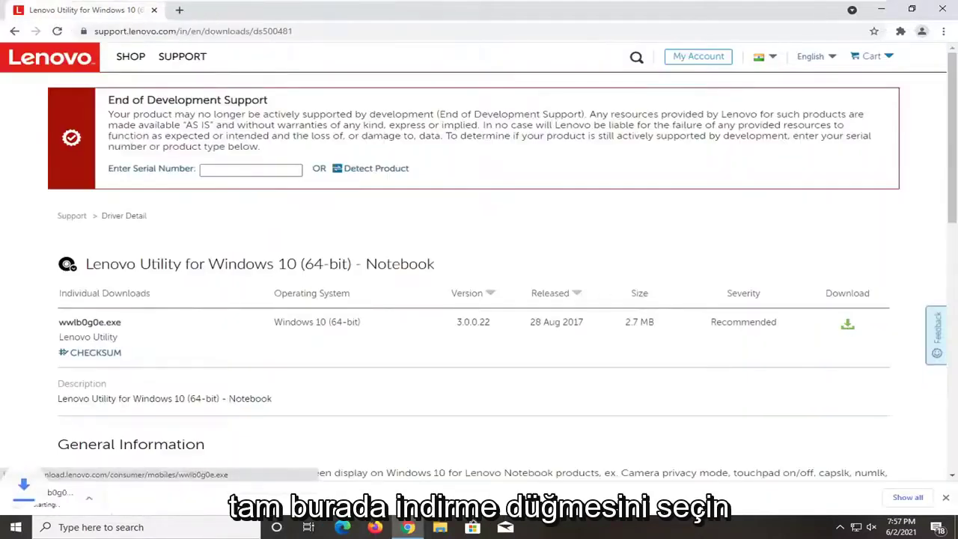
left_click(47, 501)
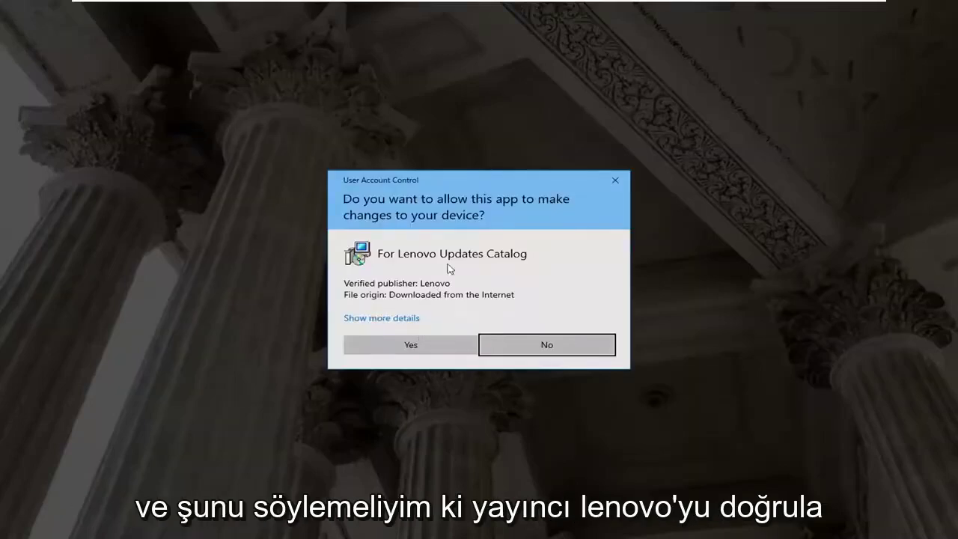
left_click(397, 344)
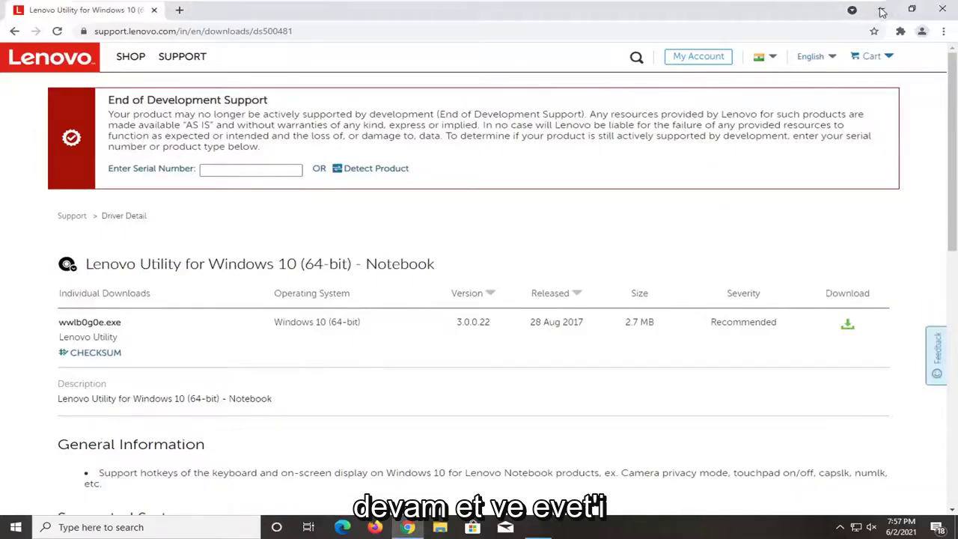
left_click(880, 8)
Step: Accept the licence and install into the existing C:\DRIVERS\Lenovo_Utility folder, then finish the wizard
left_click(550, 359)
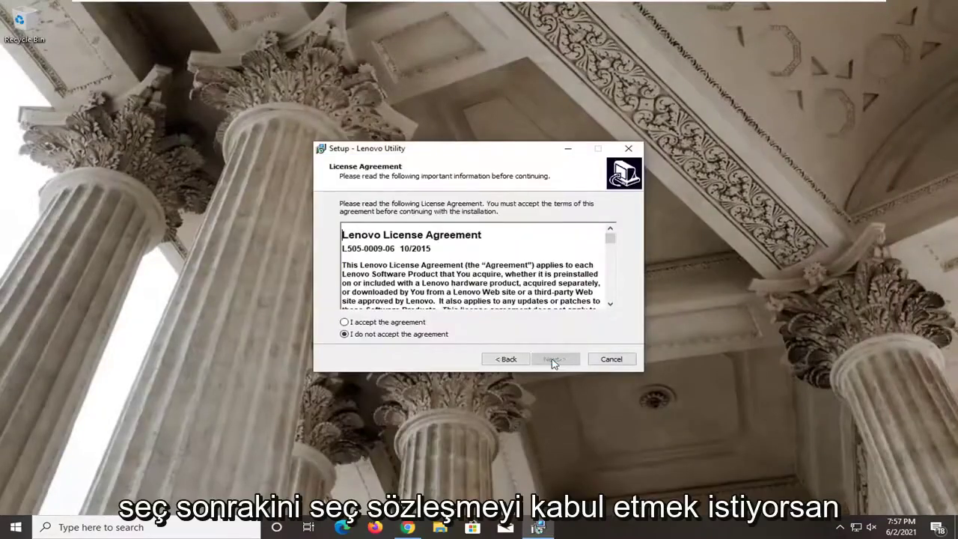
left_click(409, 323)
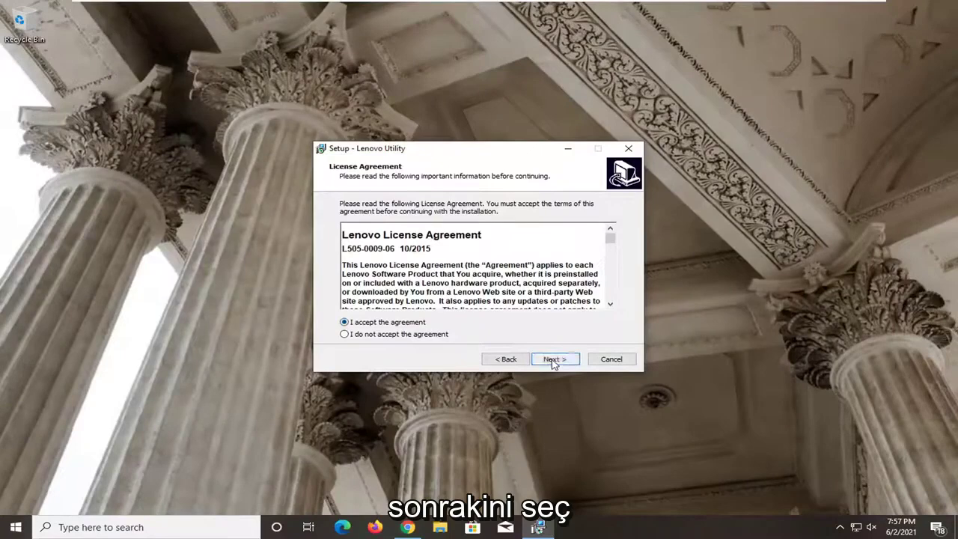
left_click(553, 361)
left_click(553, 361)
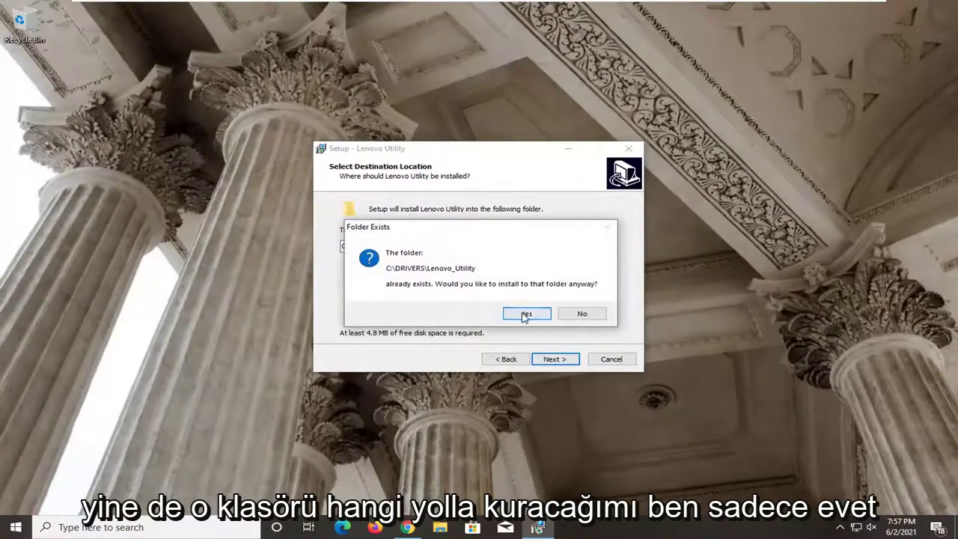
left_click(527, 313)
left_click(550, 359)
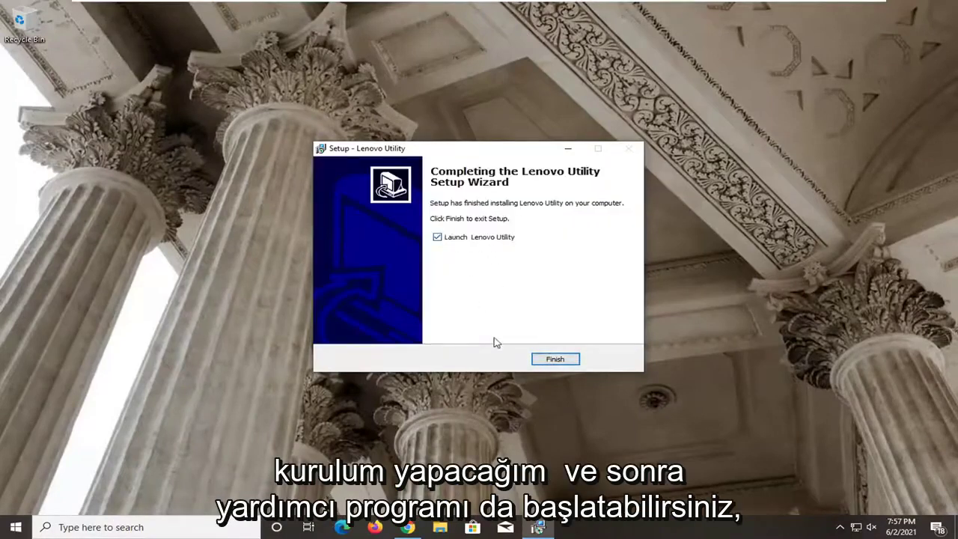
left_click(544, 357)
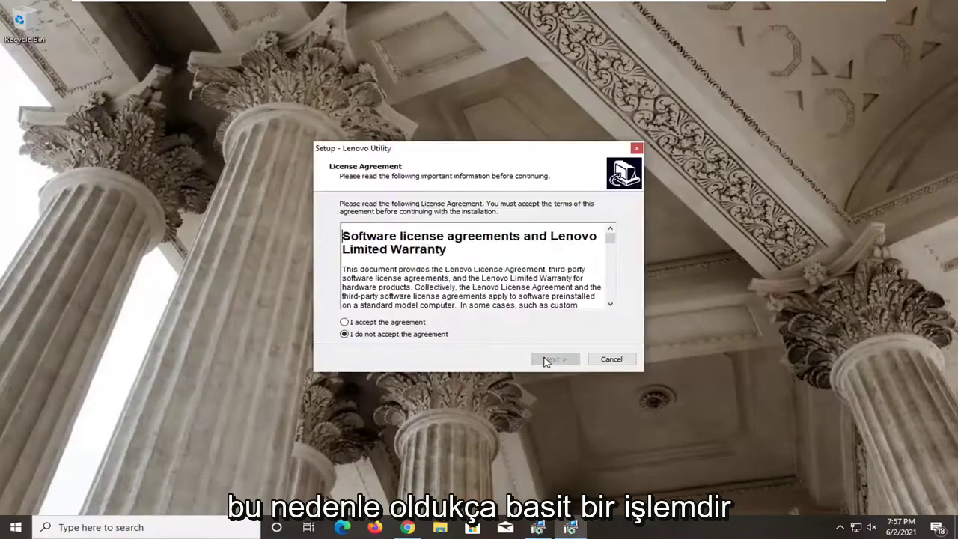
Step: Accept the second licence, install, and finish with 'Yes, restart the computer now' selected
left_click(408, 323)
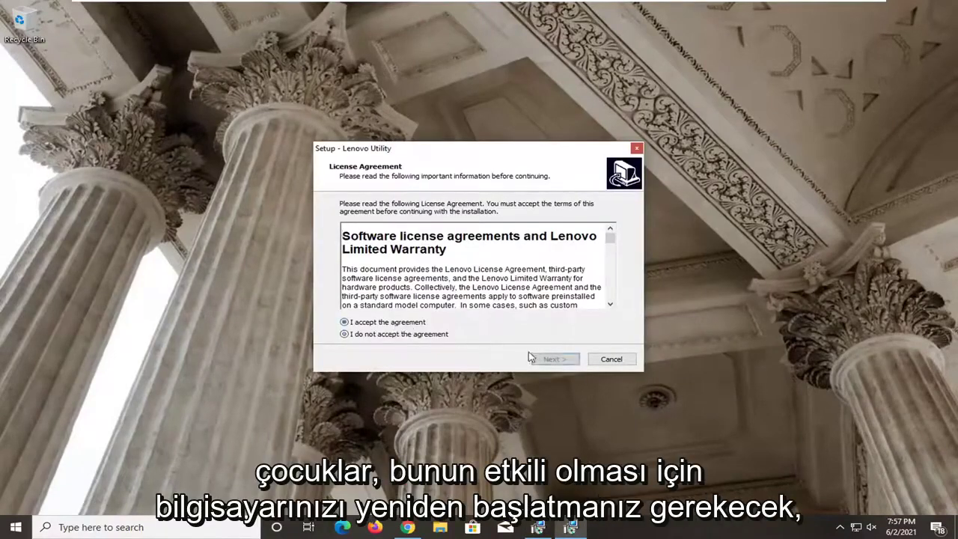
left_click(551, 359)
left_click(549, 360)
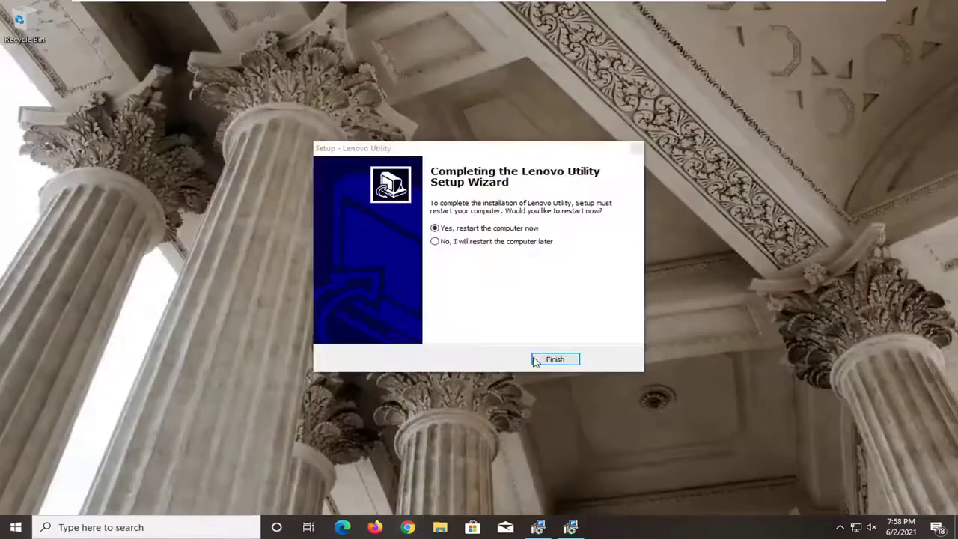
left_click(565, 363)
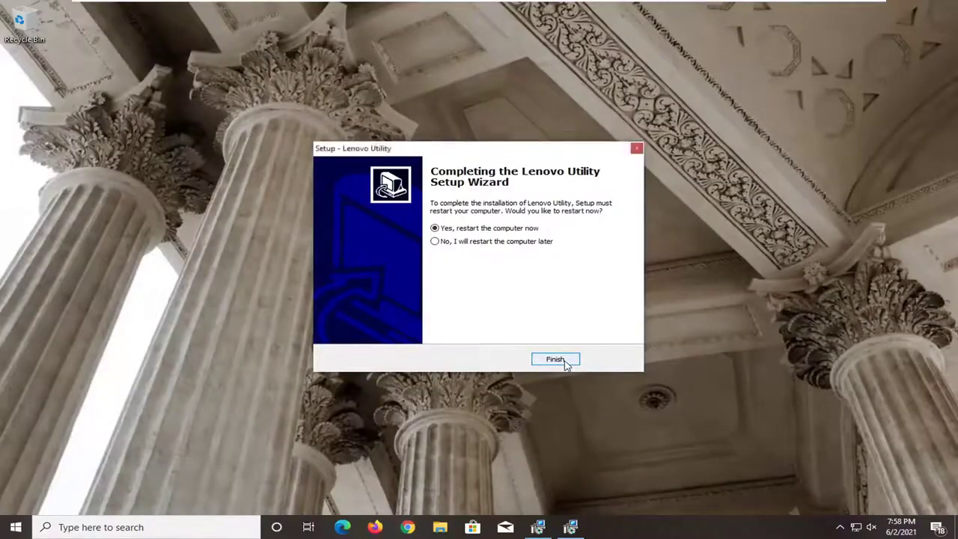